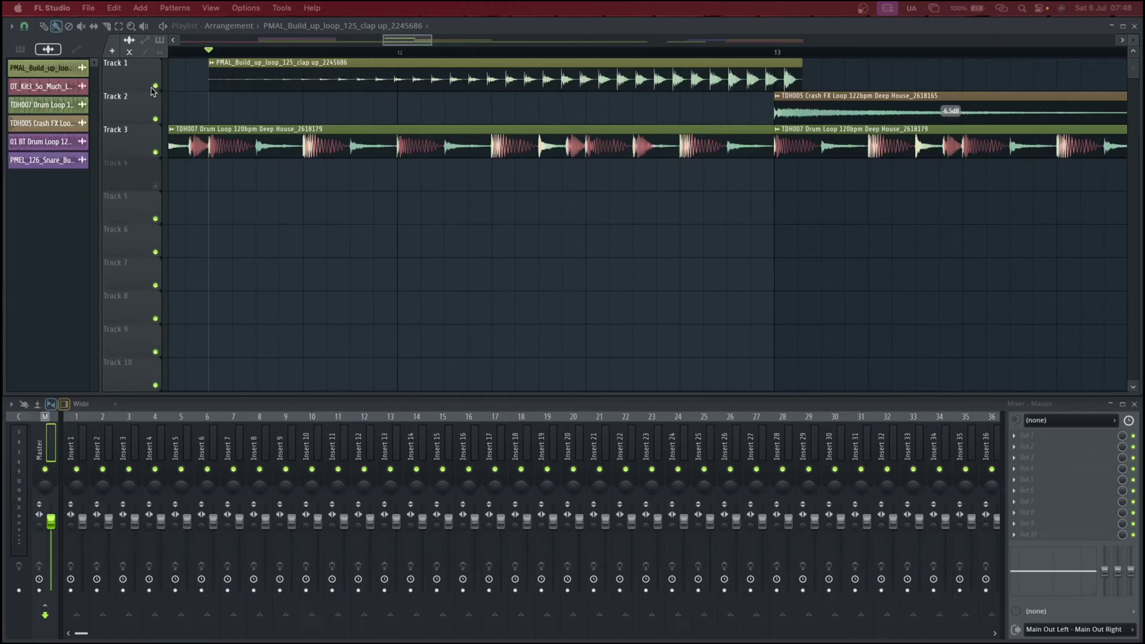
# - Audition the clap roll soloed, then mute it and play the drums alone
pyautogui.rightClick(154, 87)
pyautogui.press('space')
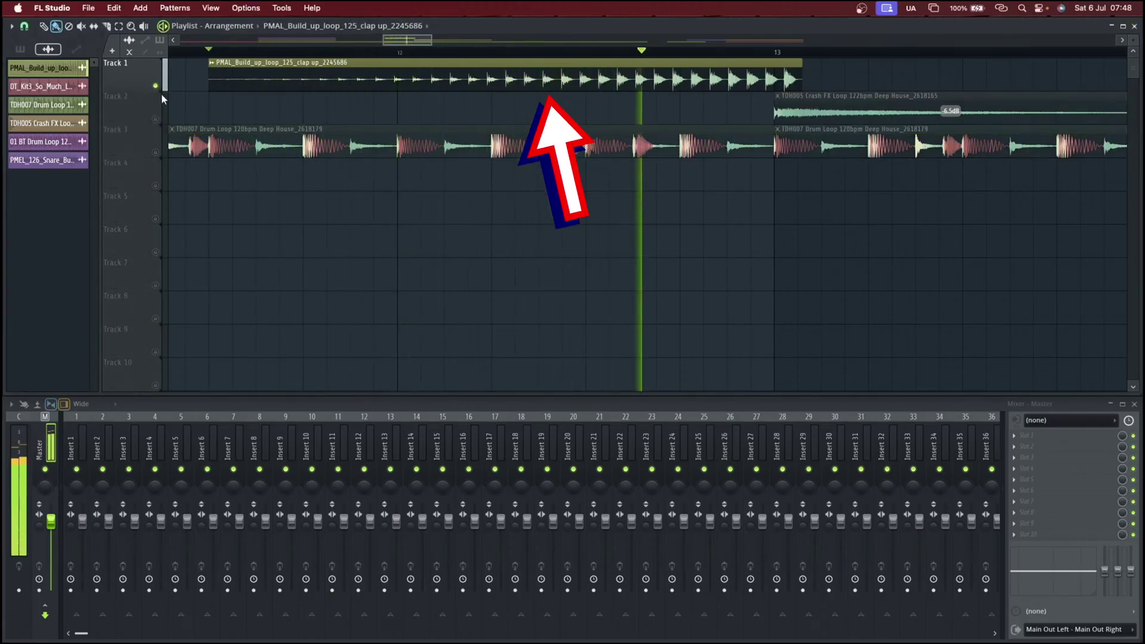
pyautogui.press('space')
pyautogui.click(155, 152)
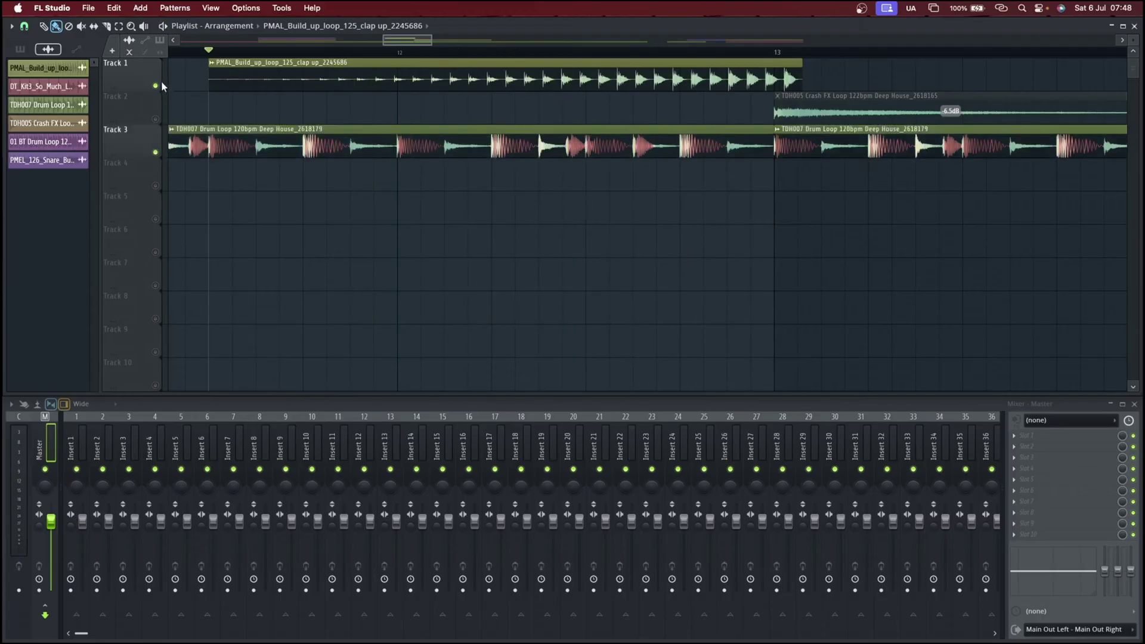
pyautogui.click(155, 87)
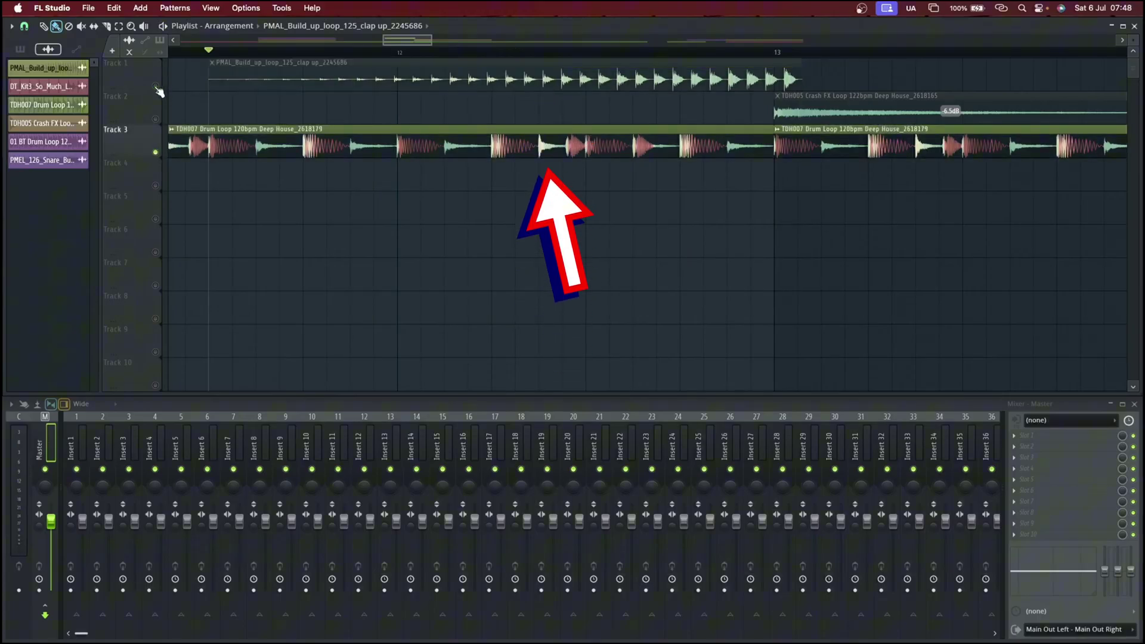
pyautogui.press('space')
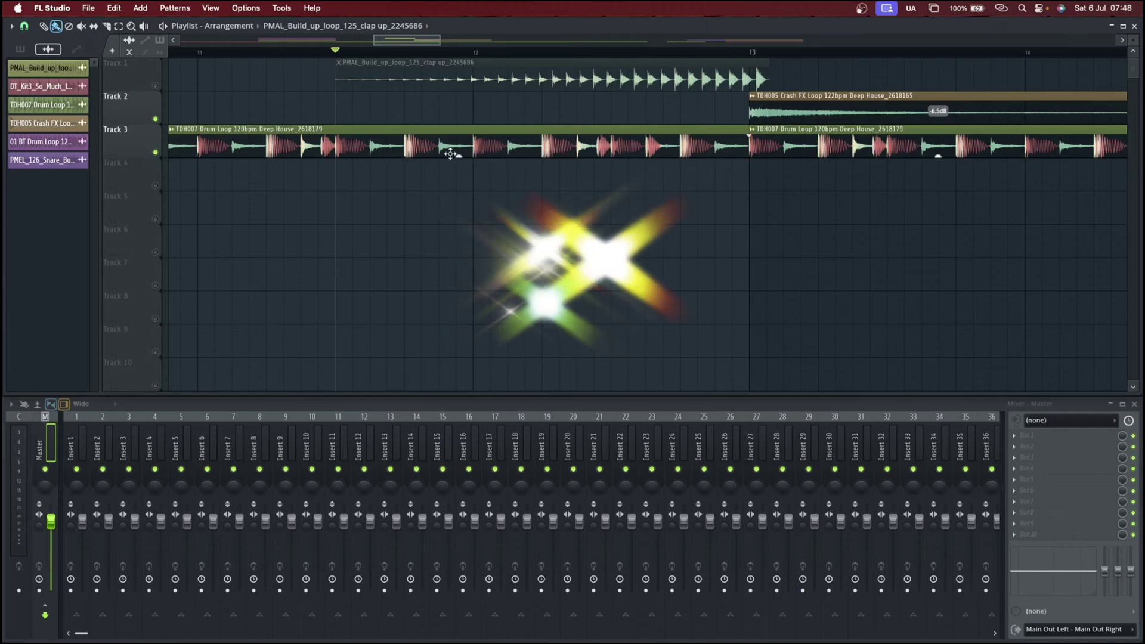
# - Unmute the clap roll, play all tracks, then enlarge Track 1 and open the clip menu
pyautogui.press('space')
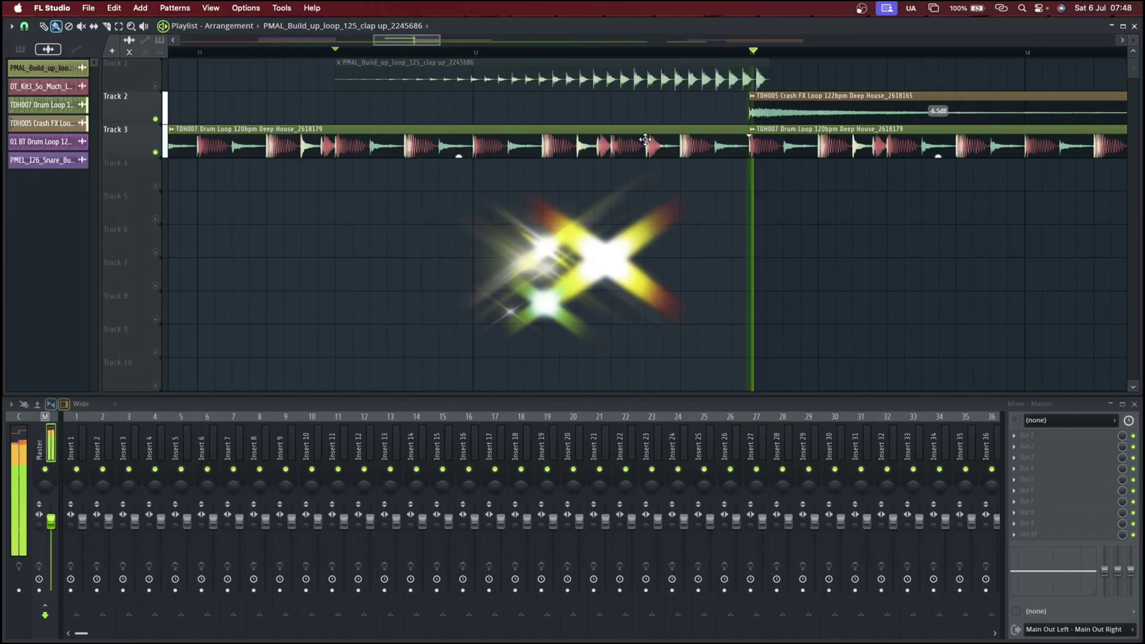
pyautogui.press('space')
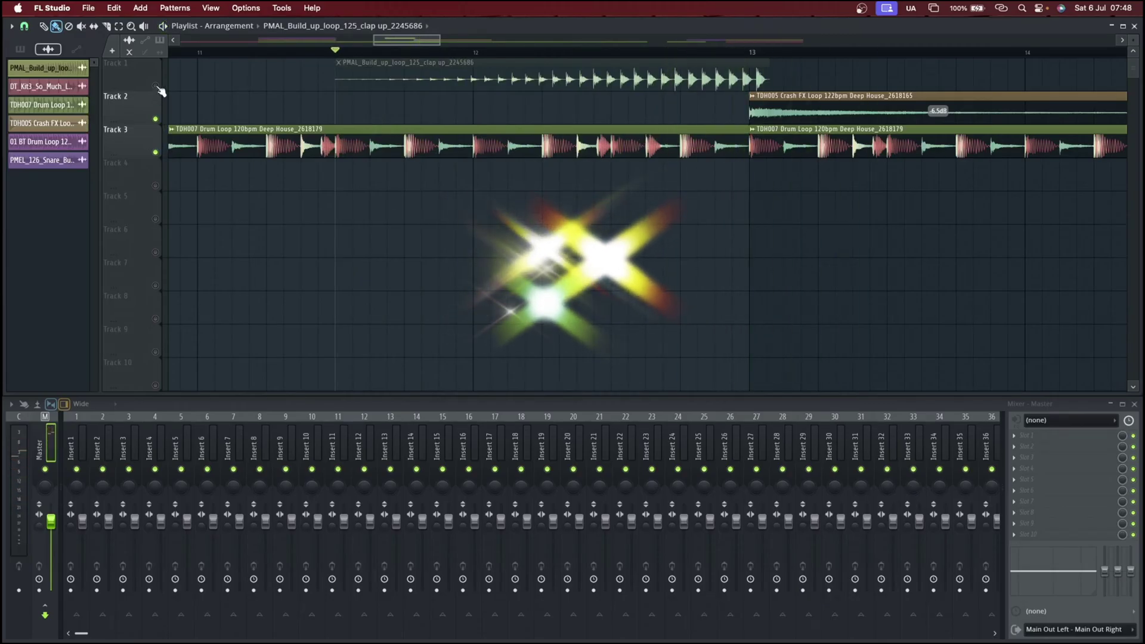
pyautogui.click(157, 86)
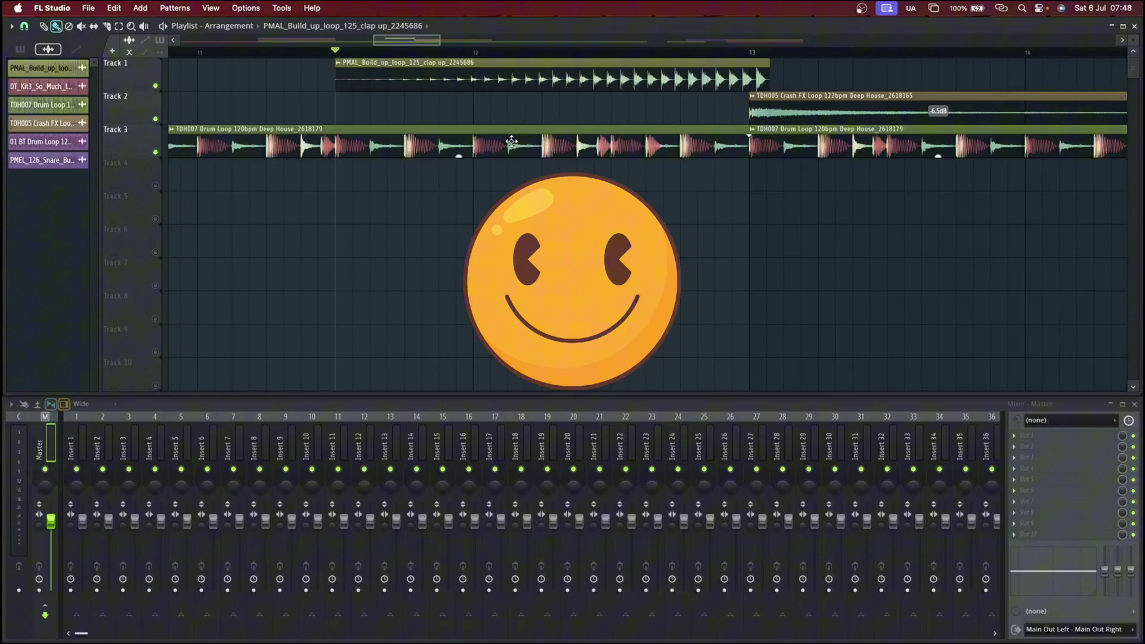
pyautogui.press('space')
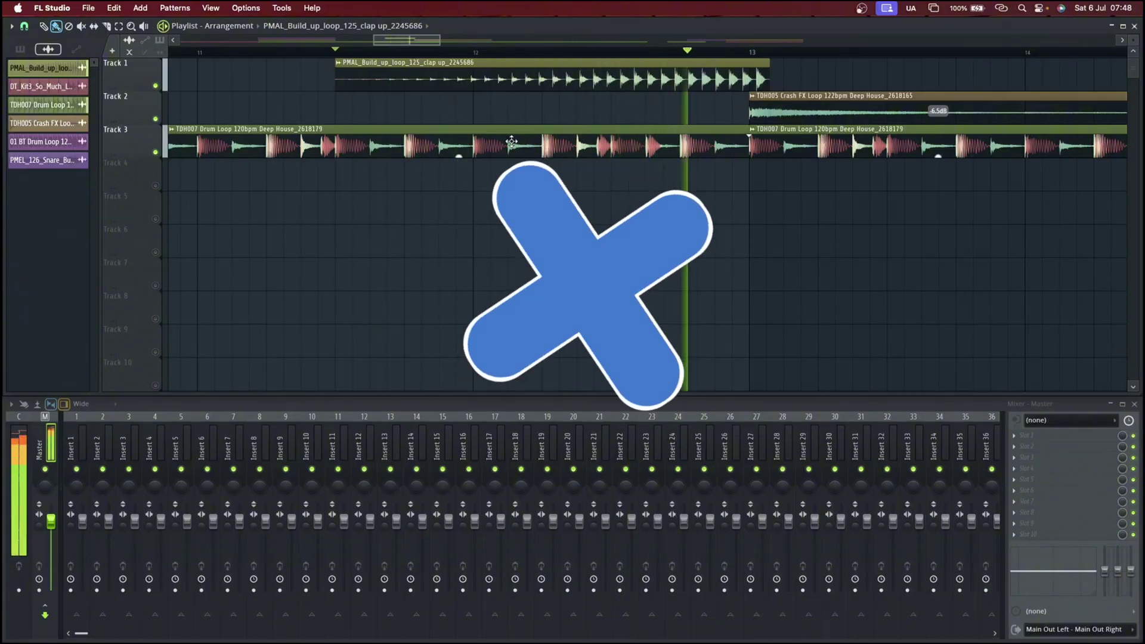
pyautogui.press('space')
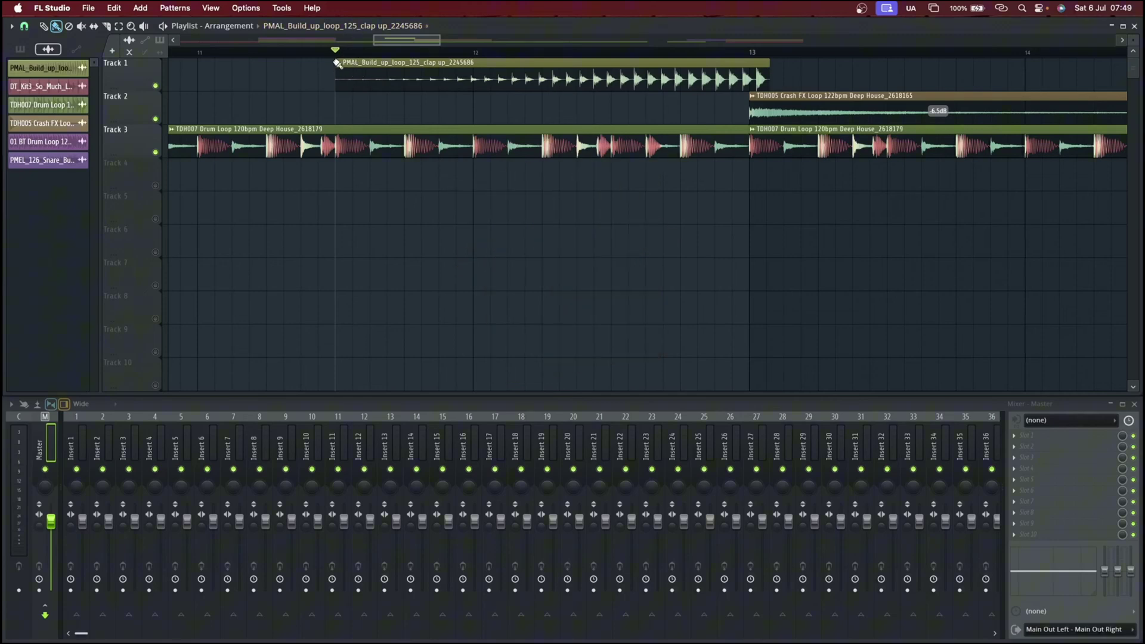
pyautogui.moveTo(139, 91); pyautogui.dragTo(139, 220)
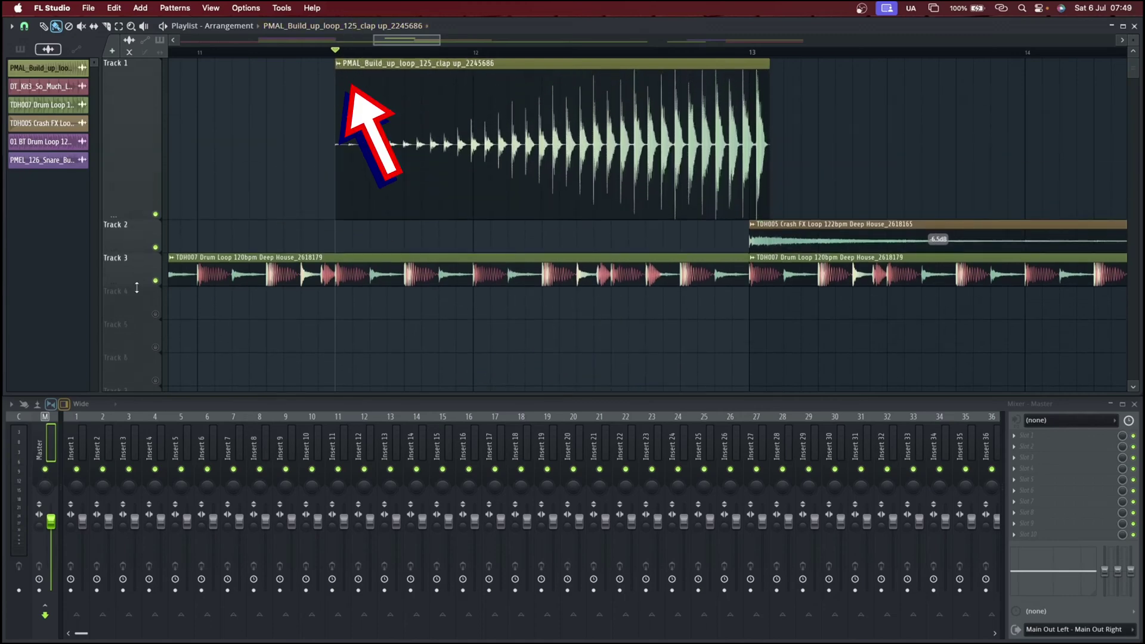
pyautogui.click(339, 64)
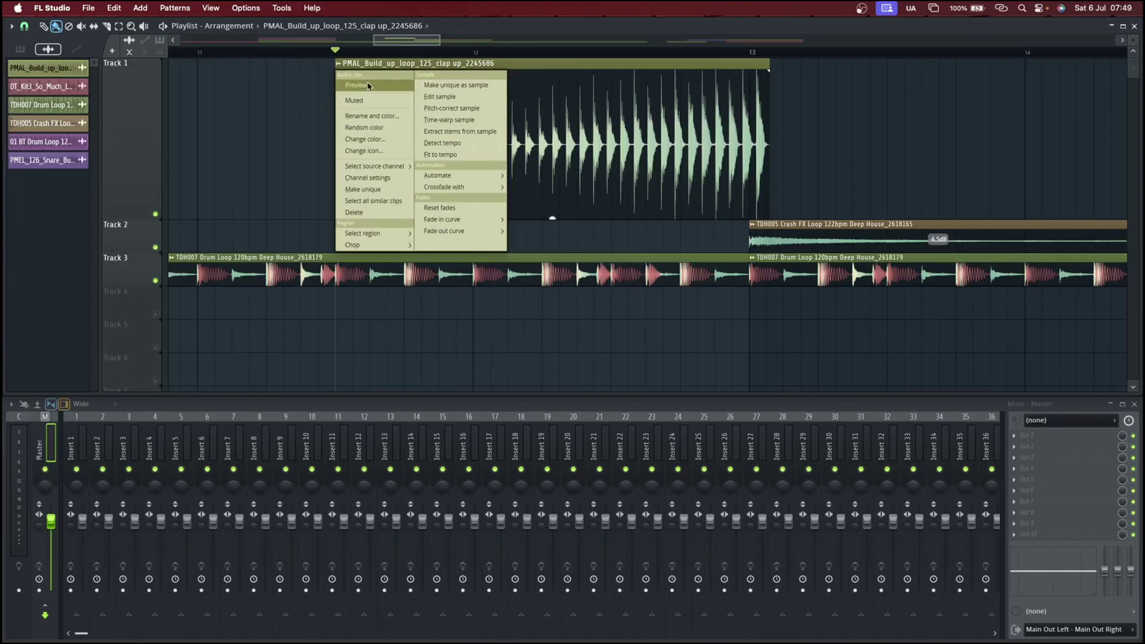
# - Choose Fit to tempo for the clap roll and pick Type in (BPM) in Tempo detection
pyautogui.click(471, 155)
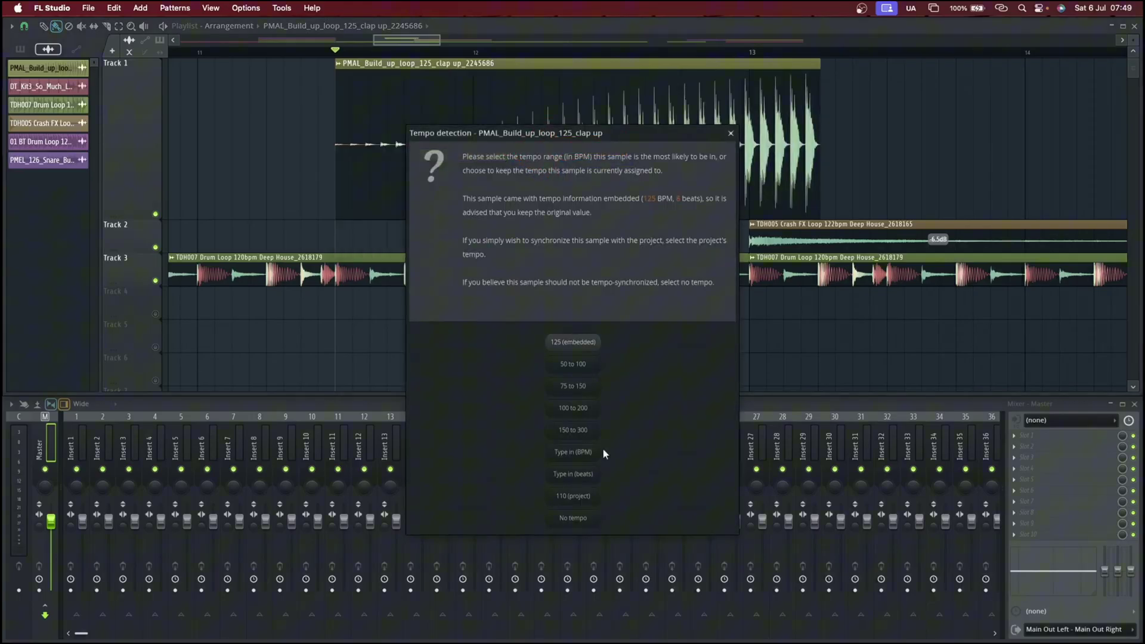
pyautogui.click(573, 452)
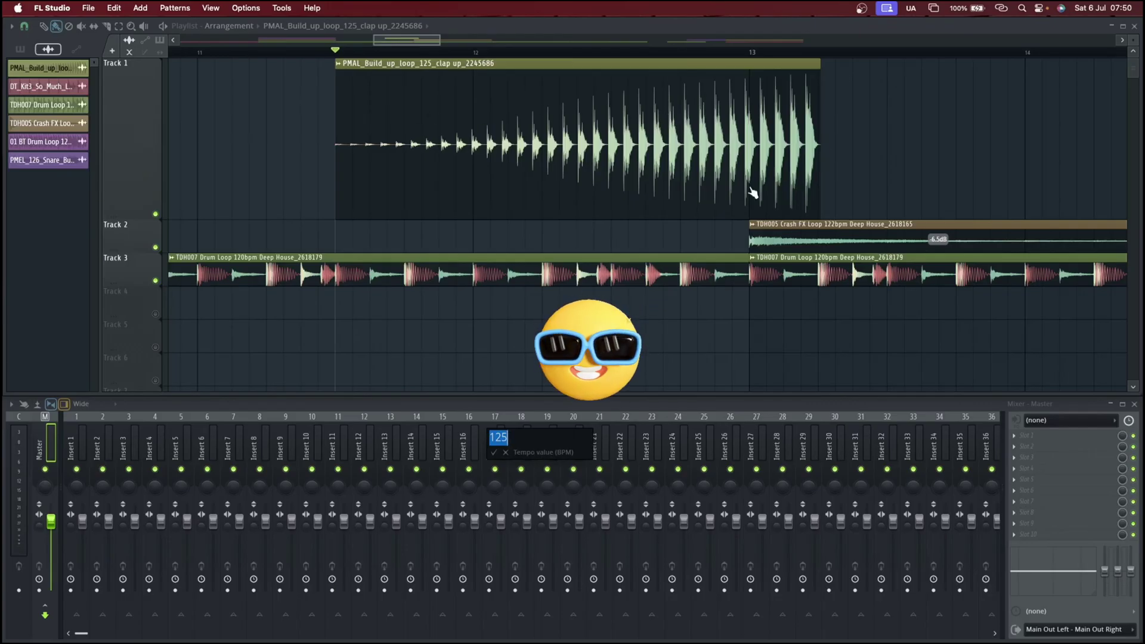
pyautogui.write('110')
# - Confirm the tempo, then re-fit the clap roll clip using a typed 125 BPM source tempo
pyautogui.press('Return')
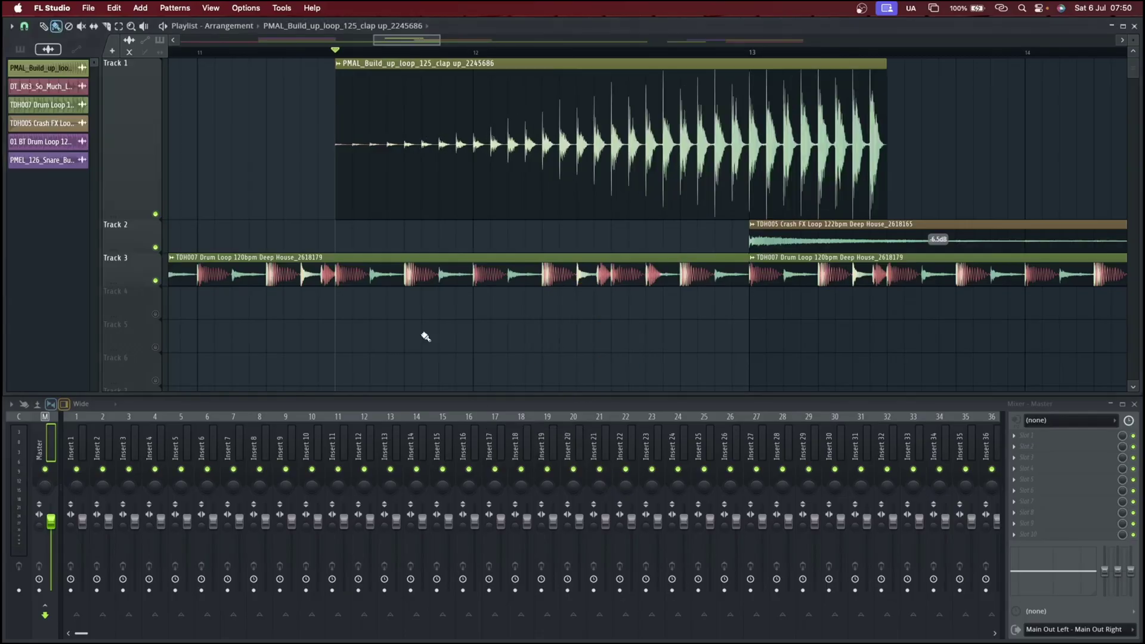
pyautogui.click(339, 63)
pyautogui.moveTo(365, 139)
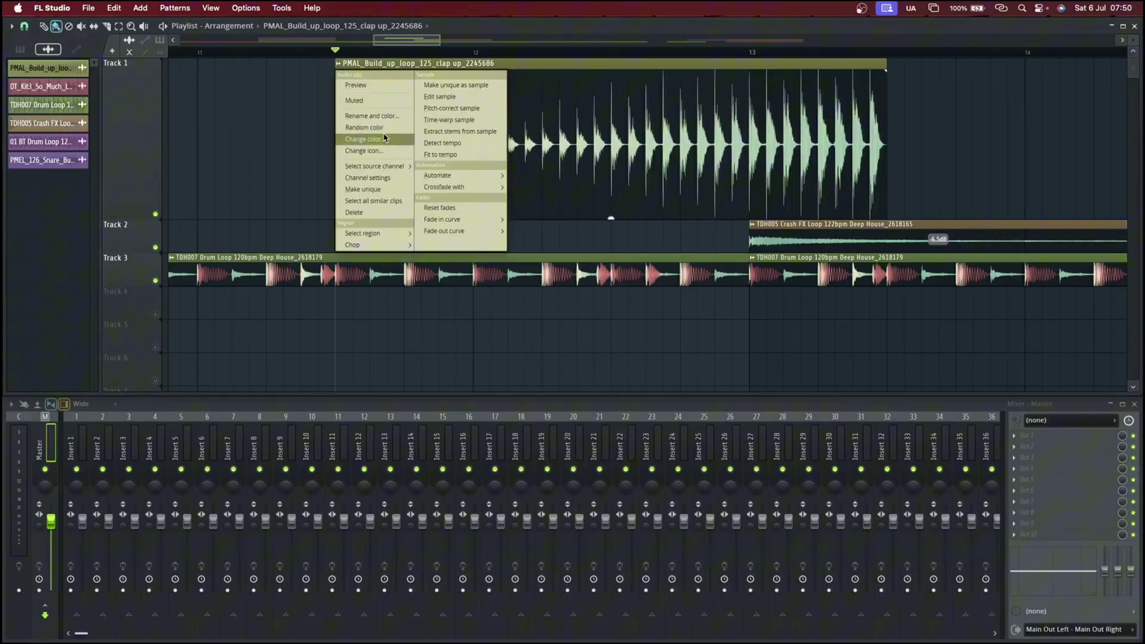
pyautogui.click(467, 152)
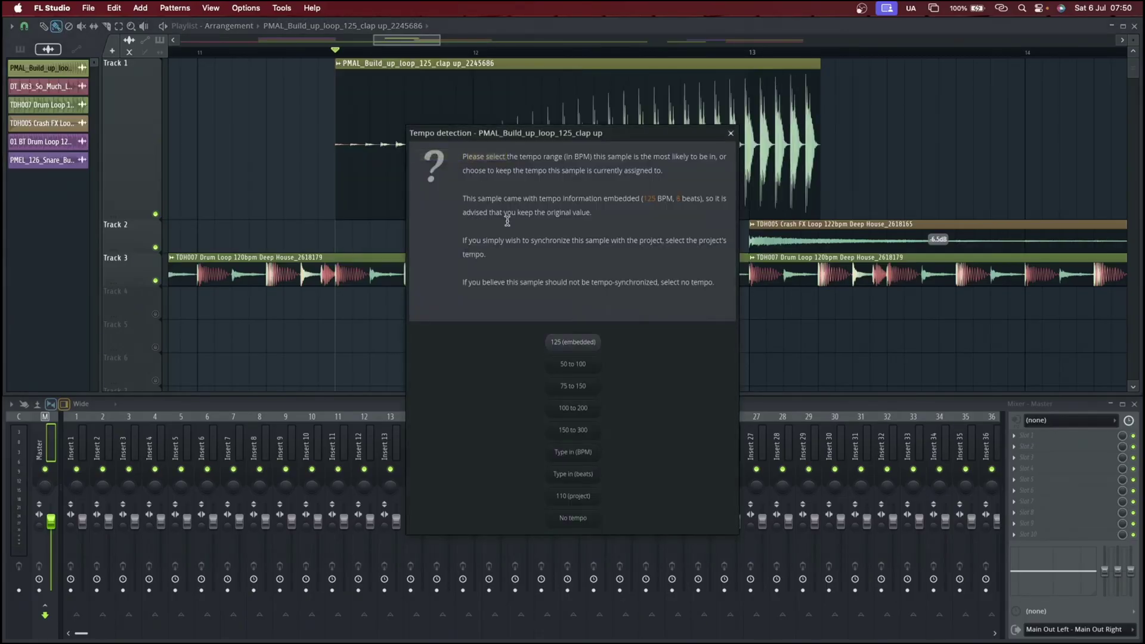
pyautogui.click(573, 452)
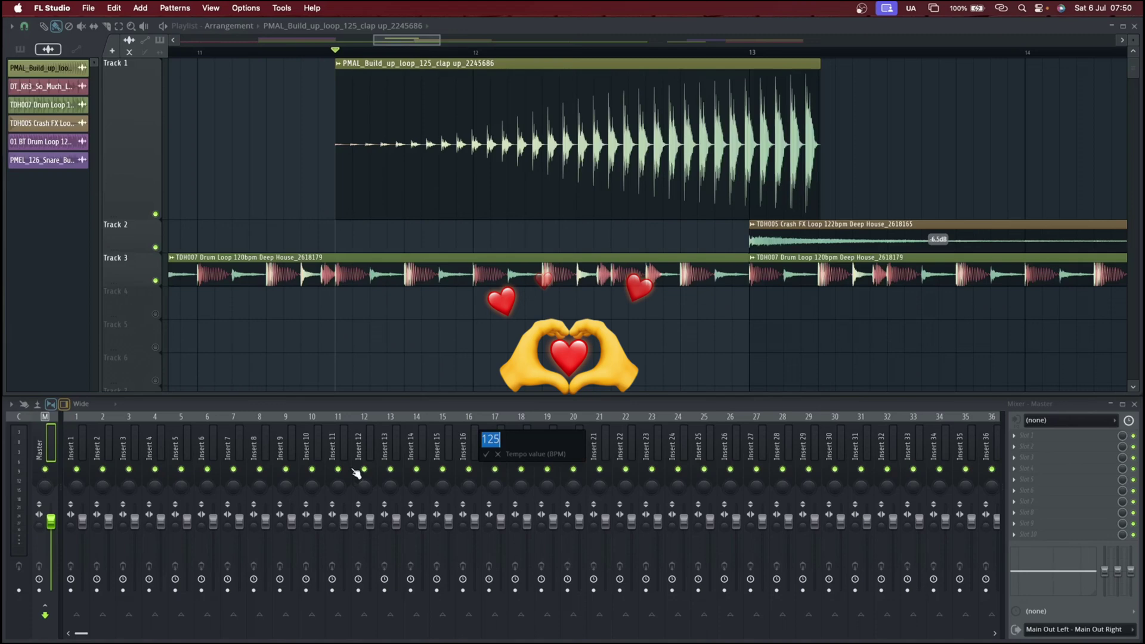
pyautogui.click(488, 455)
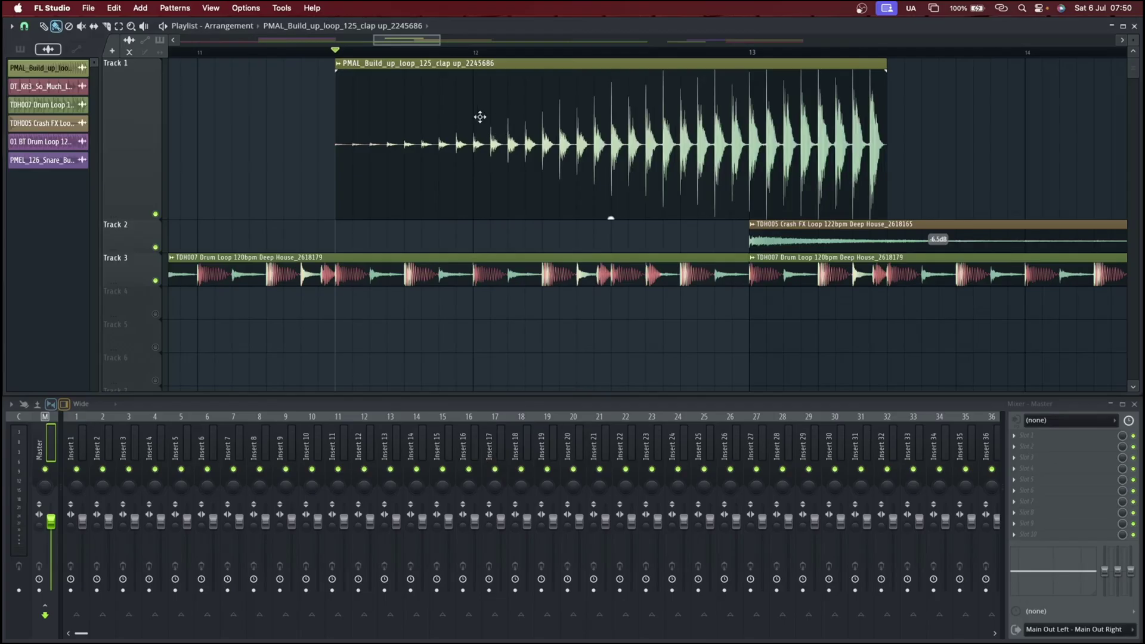
# - Move the clap roll clip left so it ends at bar 13, then play to check
pyautogui.moveTo(761, 120); pyautogui.dragTo(649, 126)
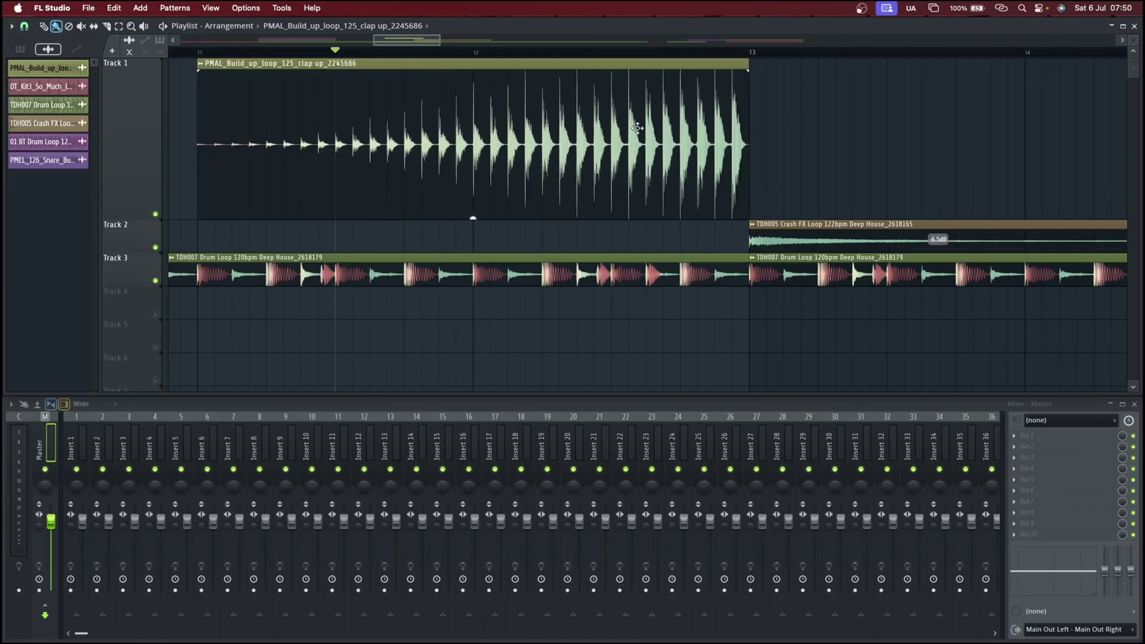
pyautogui.moveTo(648, 125); pyautogui.dragTo(636, 128)
pyautogui.press('space')
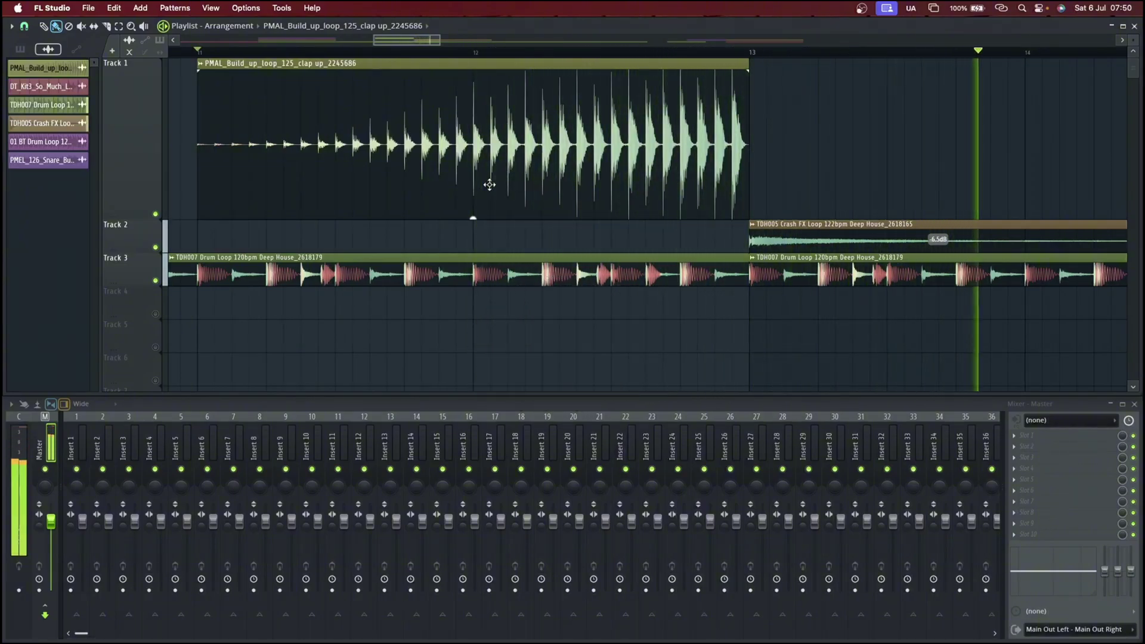
pyautogui.press('space')
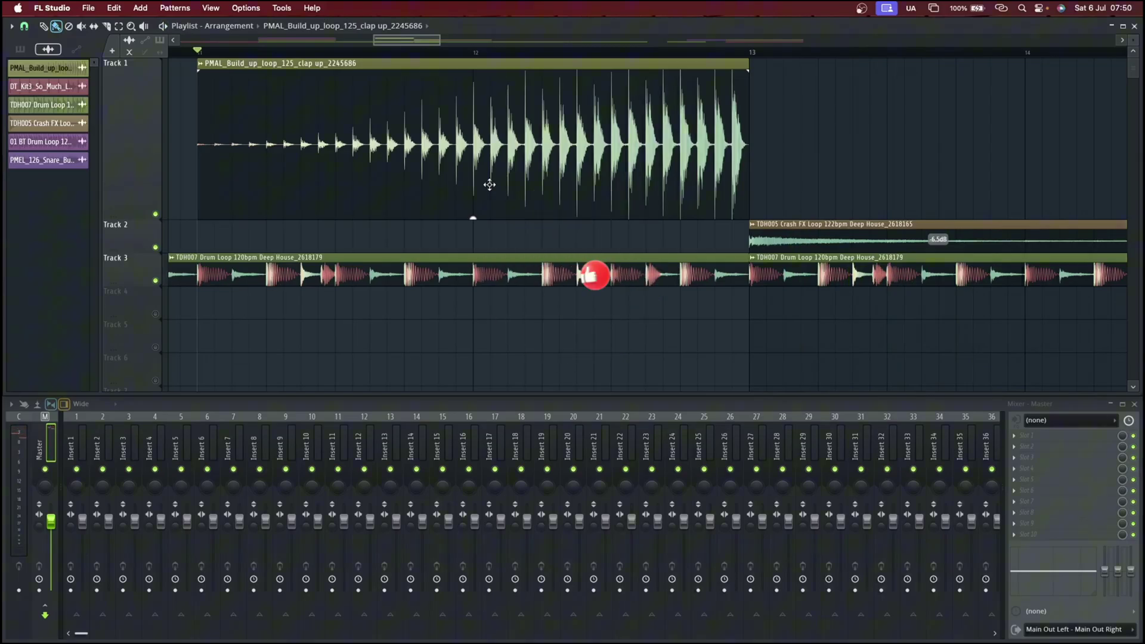